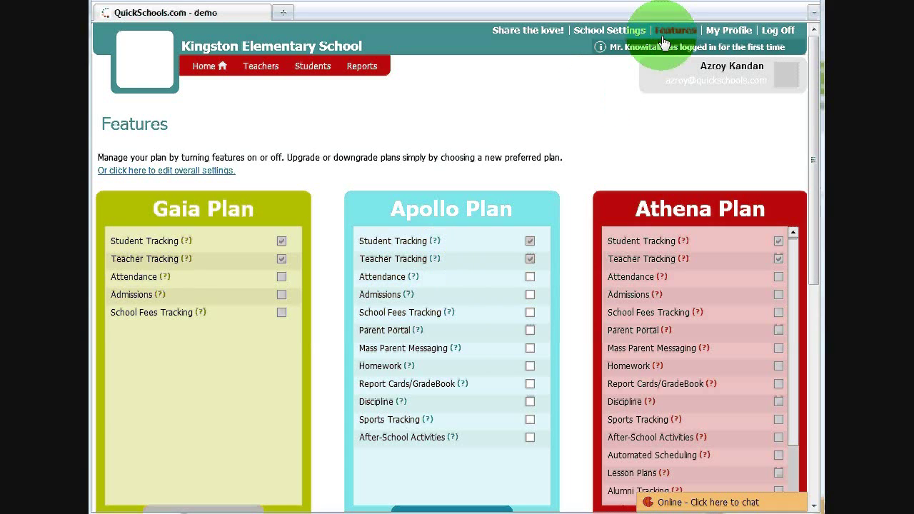
# Enable the Attendance feature in the Apollo Plan column
pyautogui.click(530, 277)
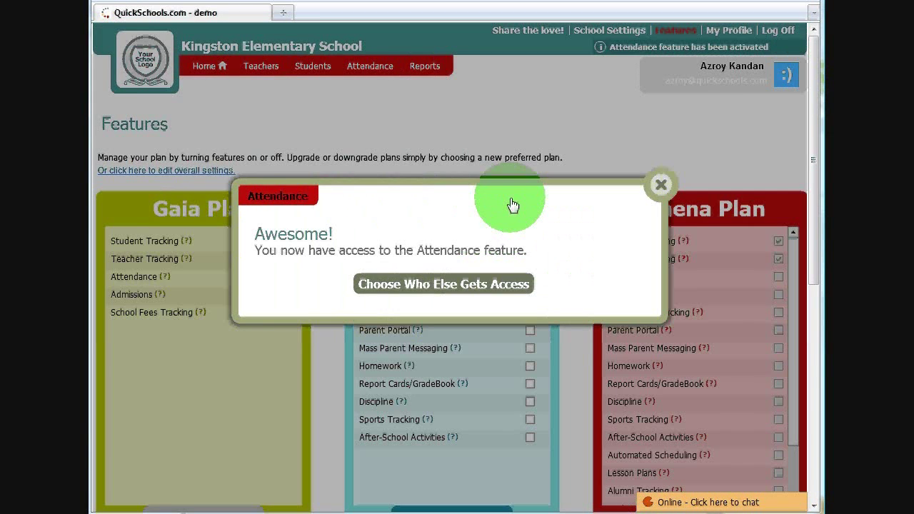
# Keep homeroom teachers taking attendance for their own homerooms and save the access settings
pyautogui.click(411, 289)
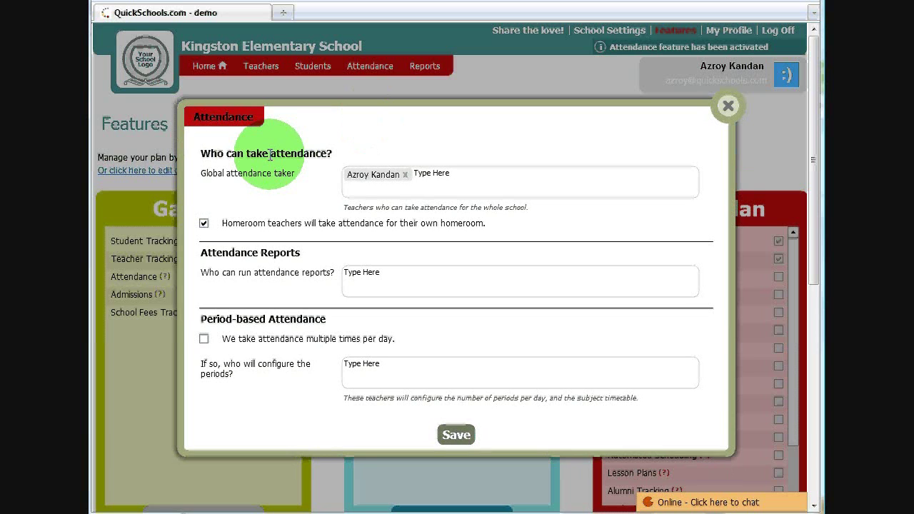
pyautogui.moveTo(208, 173); pyautogui.dragTo(292, 178)
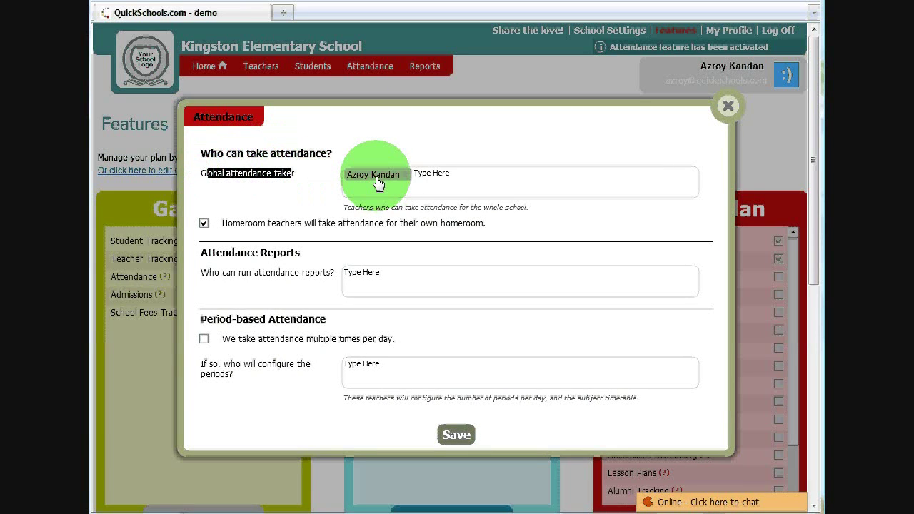
pyautogui.click(205, 224)
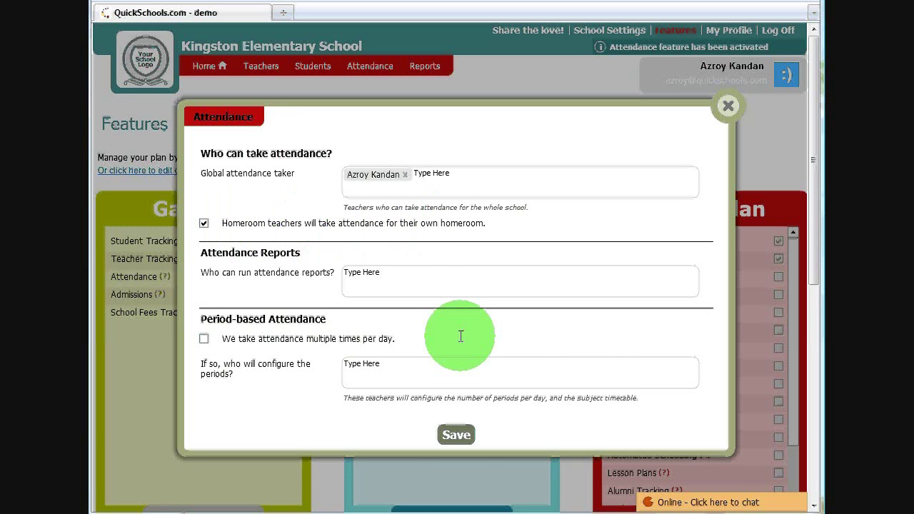
pyautogui.click(457, 436)
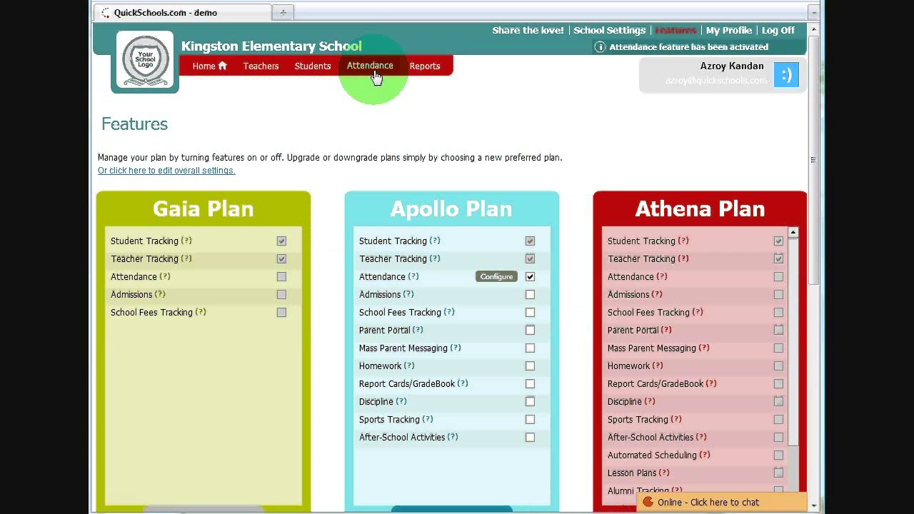
# Open homeroom attendance and switch to the 2nd Grade teacher's homeroom
pyautogui.click(373, 69)
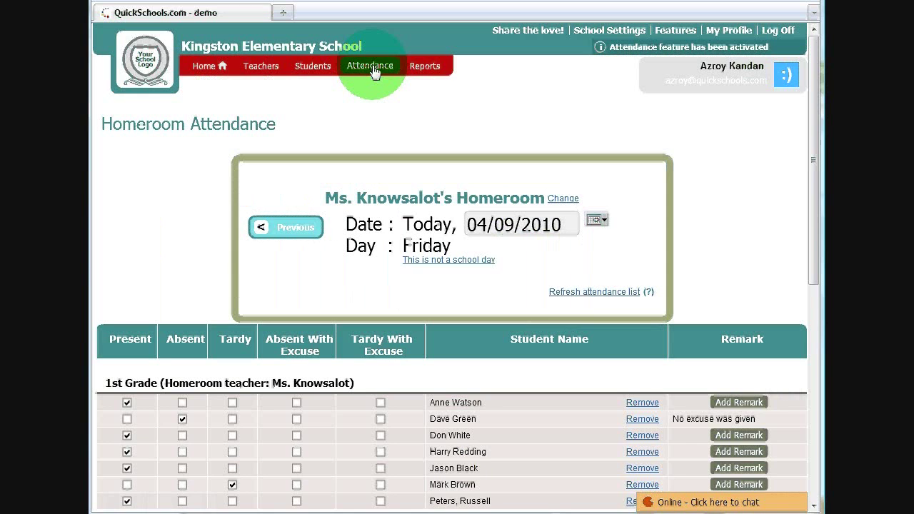
pyautogui.moveTo(818, 120)
pyautogui.mouseDown()
pyautogui.moveTo(818, 207)
pyautogui.moveTo(804, 139)
pyautogui.moveTo(809, 112)
pyautogui.mouseUp()
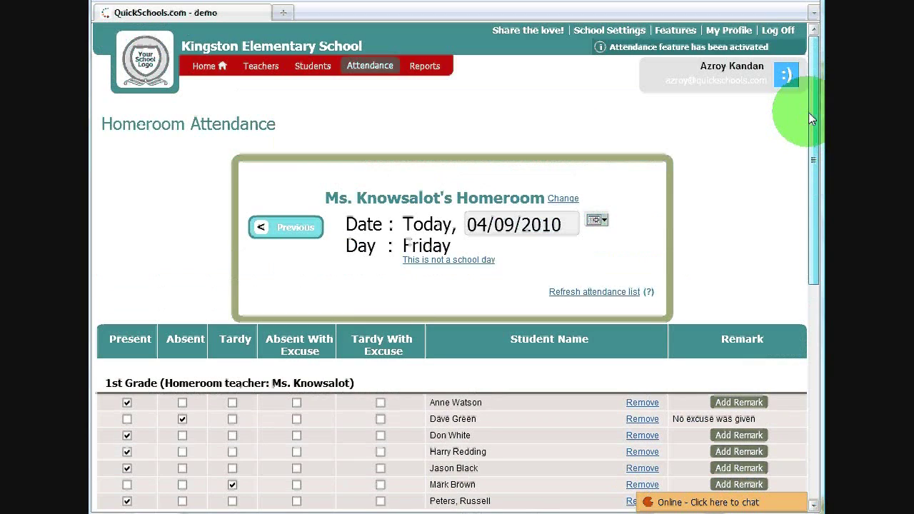
pyautogui.click(563, 201)
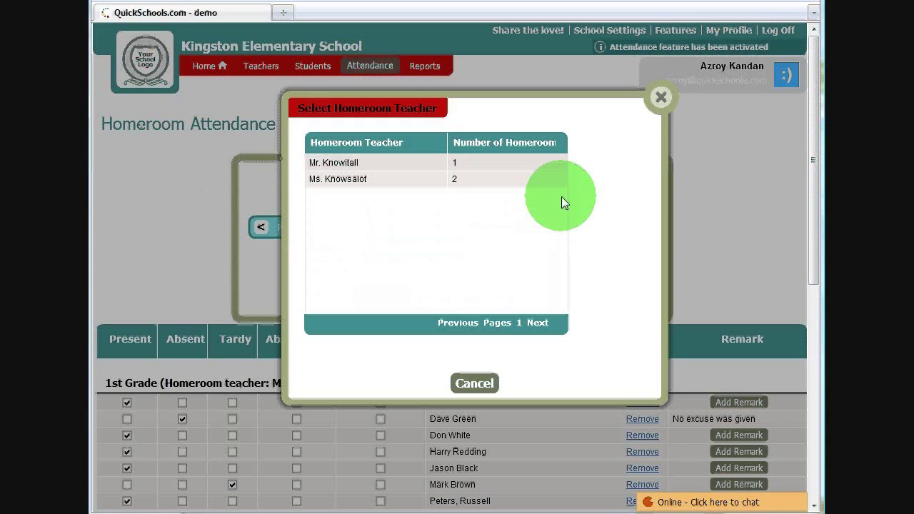
pyautogui.click(368, 168)
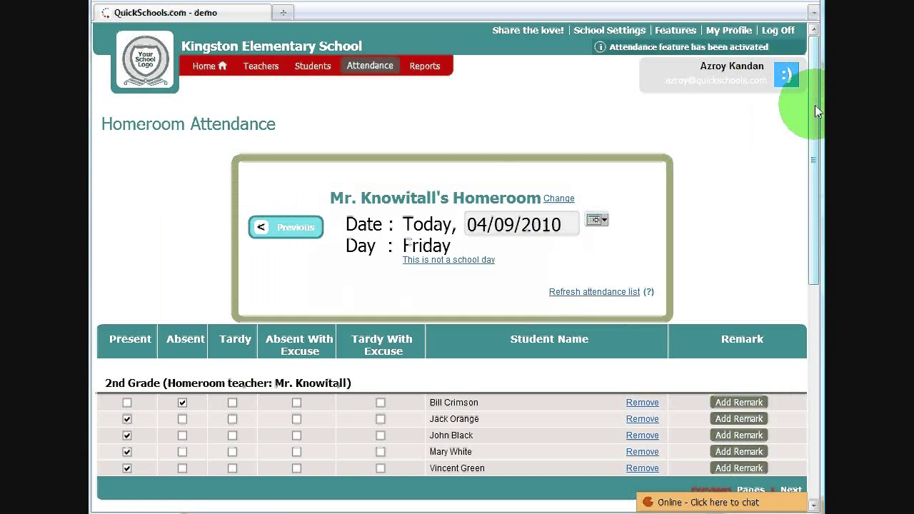
pyautogui.moveTo(815, 114); pyautogui.dragTo(818, 168)
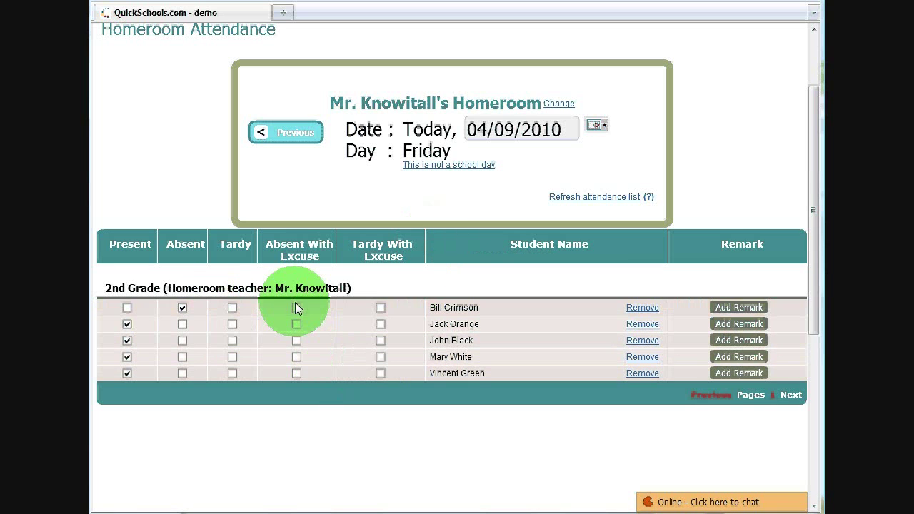
pyautogui.moveTo(817, 166); pyautogui.dragTo(815, 125)
# Switch back to Ms. Knowsalot's 1st and 3rd Grade homeroom for 04/09/2010
pyautogui.click(558, 164)
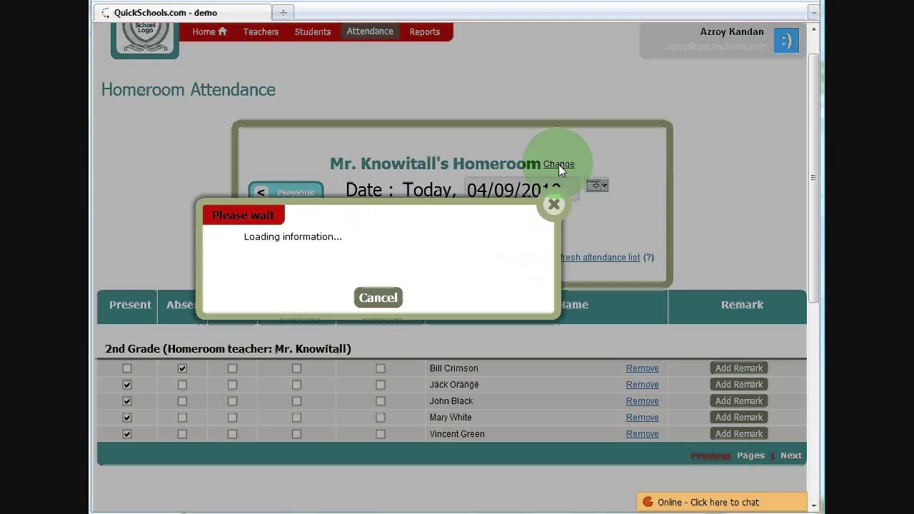
pyautogui.click(411, 180)
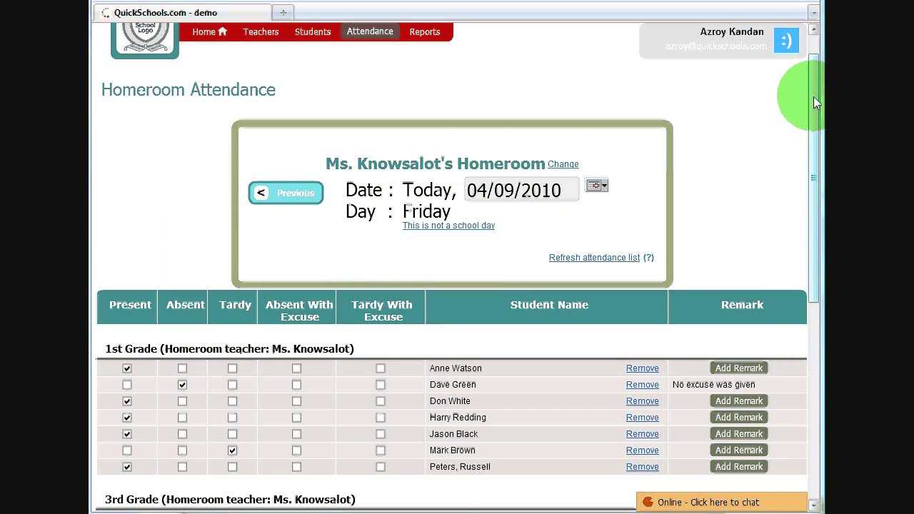
pyautogui.moveTo(817, 102); pyautogui.dragTo(817, 185)
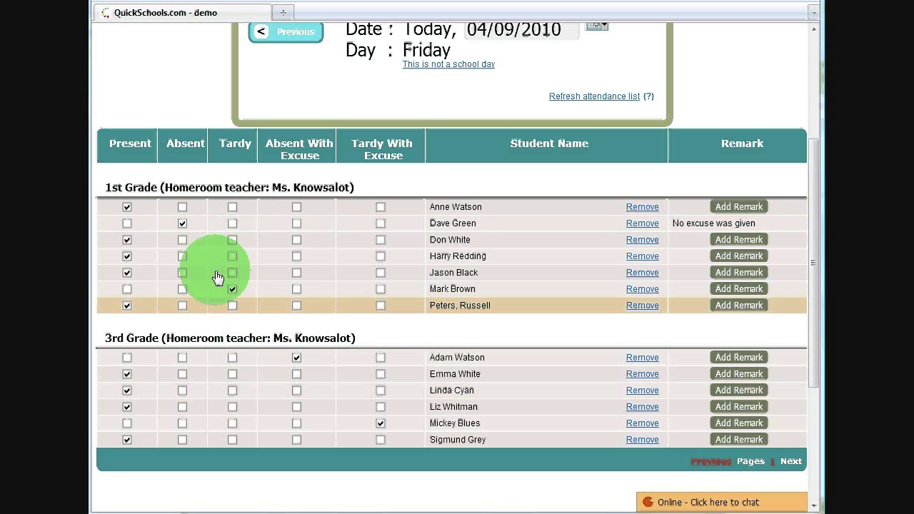
pyautogui.moveTo(812, 207); pyautogui.dragTo(807, 99)
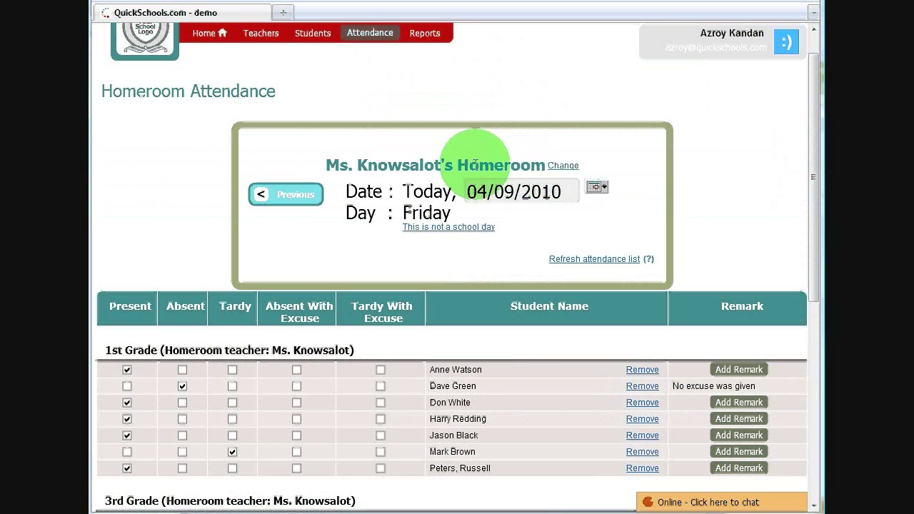
pyautogui.click(594, 188)
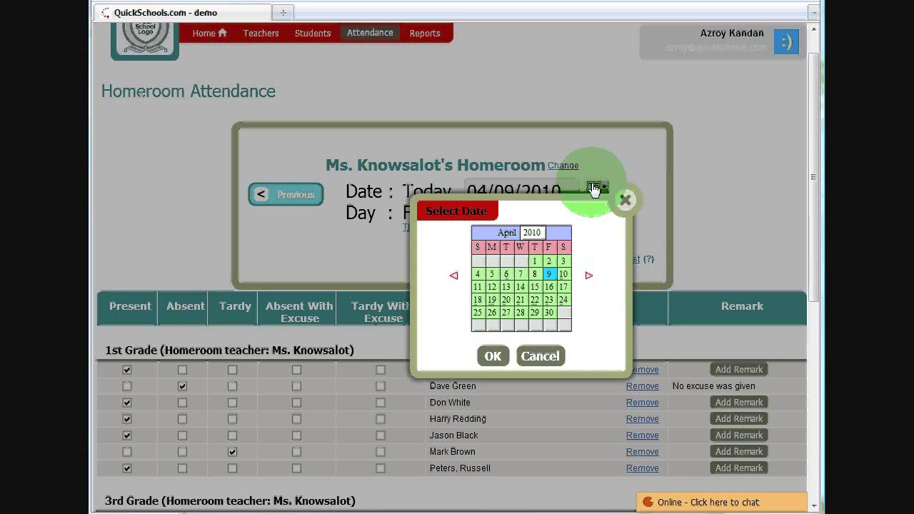
# Add Monday 03/22/2010 as a school day and mark the first 1st Grade student absent
pyautogui.click(455, 277)
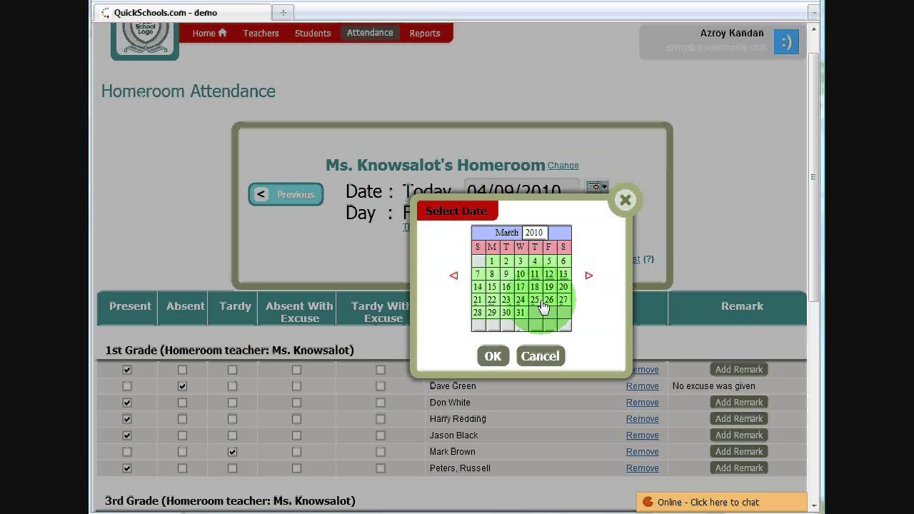
pyautogui.click(494, 303)
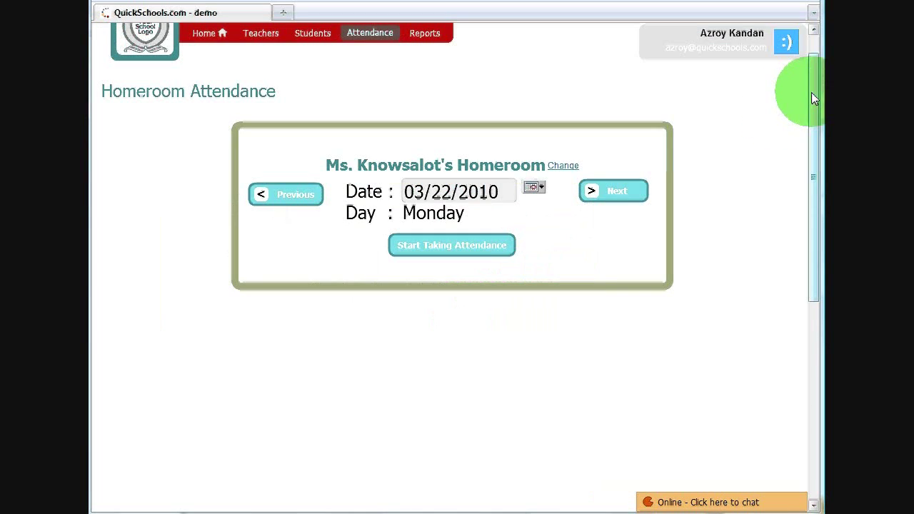
pyautogui.moveTo(812, 92); pyautogui.dragTo(812, 113)
pyautogui.click(436, 214)
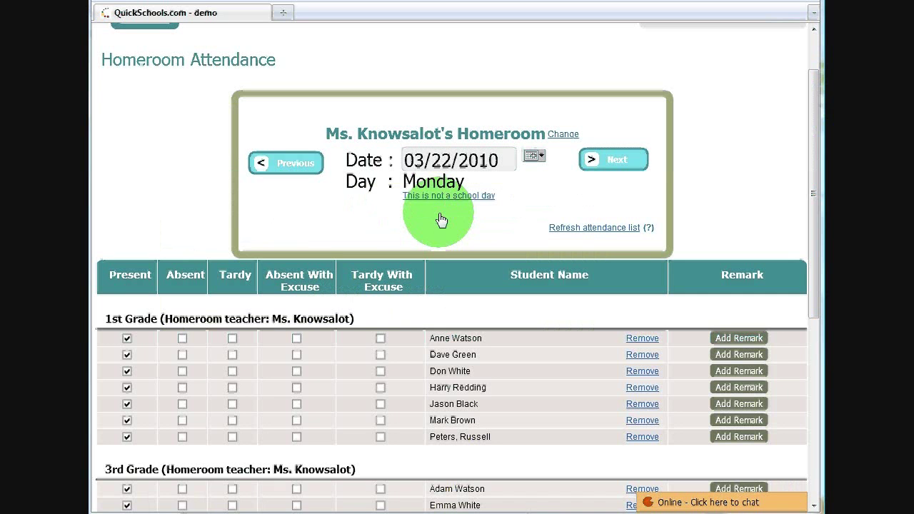
pyautogui.moveTo(811, 81); pyautogui.dragTo(811, 158)
pyautogui.click(182, 219)
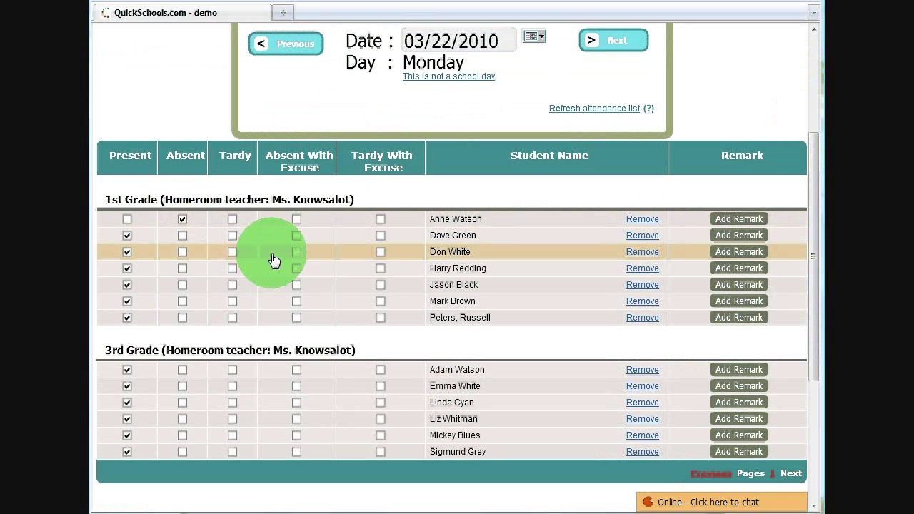
# Mark students two and three tardy and absent-with-excuse; remark 'We had to see the principal before class' on the fifth
pyautogui.click(232, 236)
pyautogui.click(297, 251)
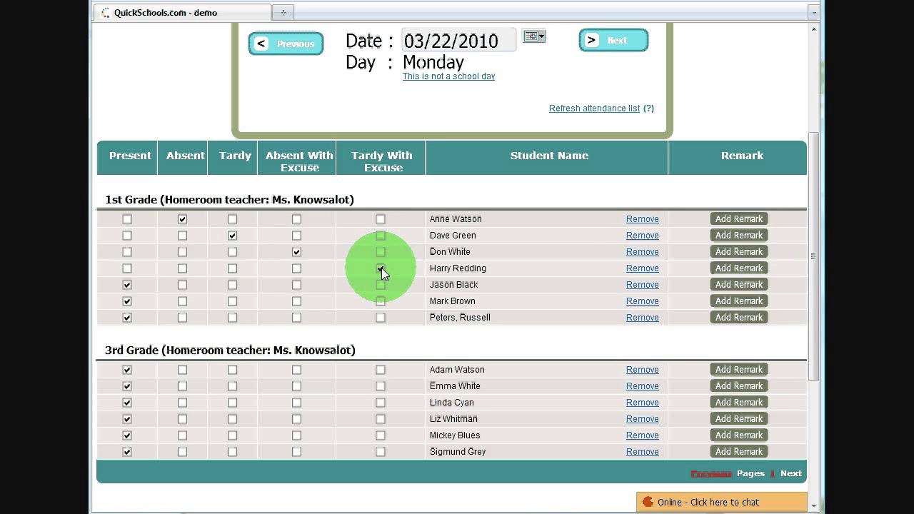
pyautogui.click(747, 285)
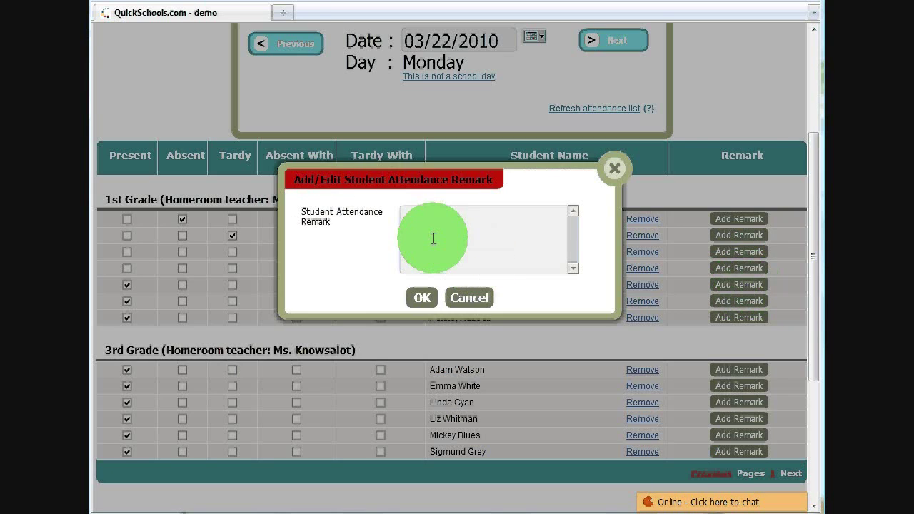
pyautogui.moveTo(421, 186); pyautogui.dragTo(417, 306)
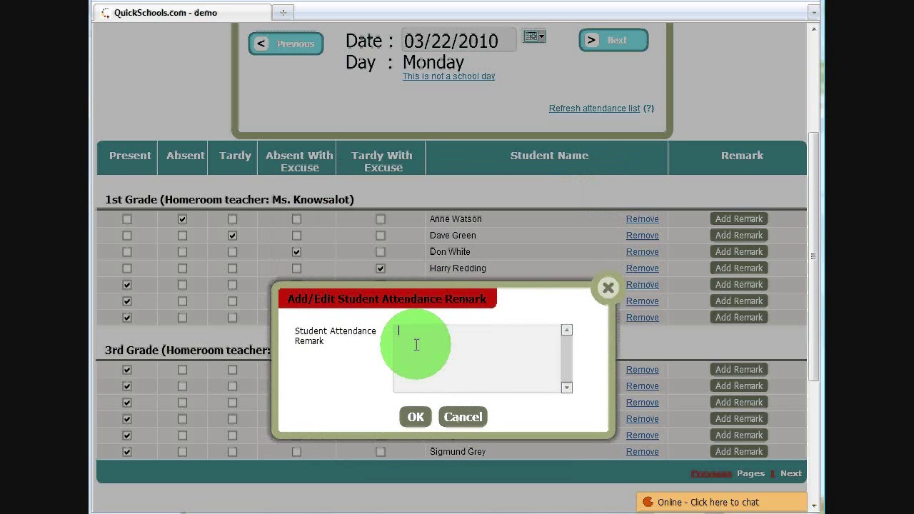
pyautogui.write('We had to see the principal before calss')
pyautogui.press('BackSpace')
pyautogui.press('BackSpace')
pyautogui.press('BackSpace')
pyautogui.press('BackSpace')
pyautogui.write('lass')
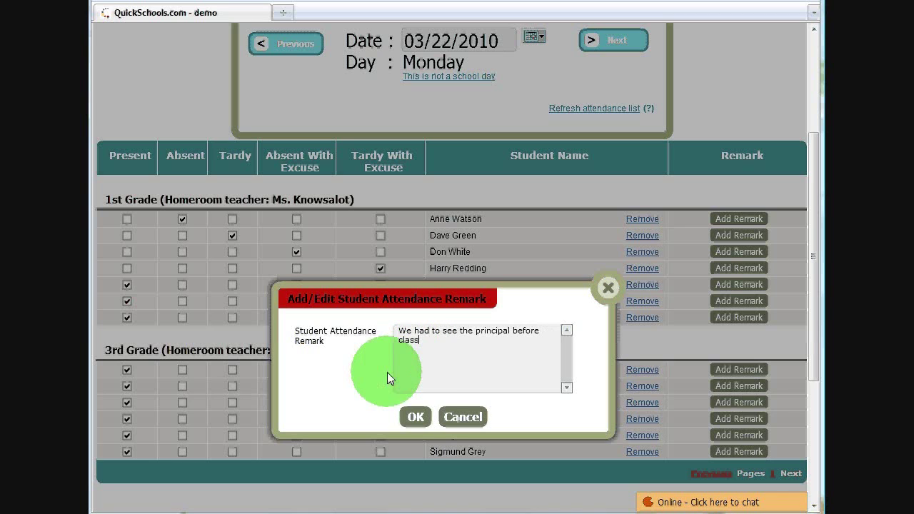
pyautogui.click(417, 416)
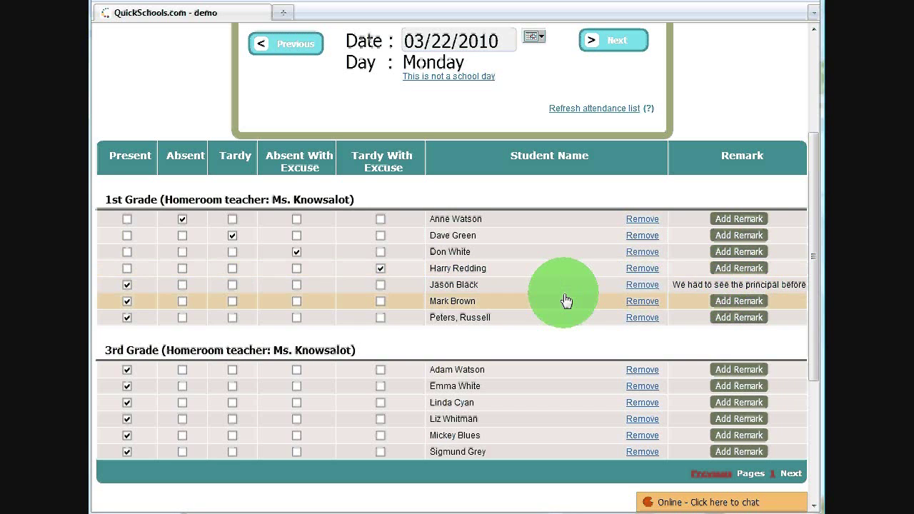
# Open the remarked student's attendance details and browse the calendar from April back to March 2010
pyautogui.click(489, 292)
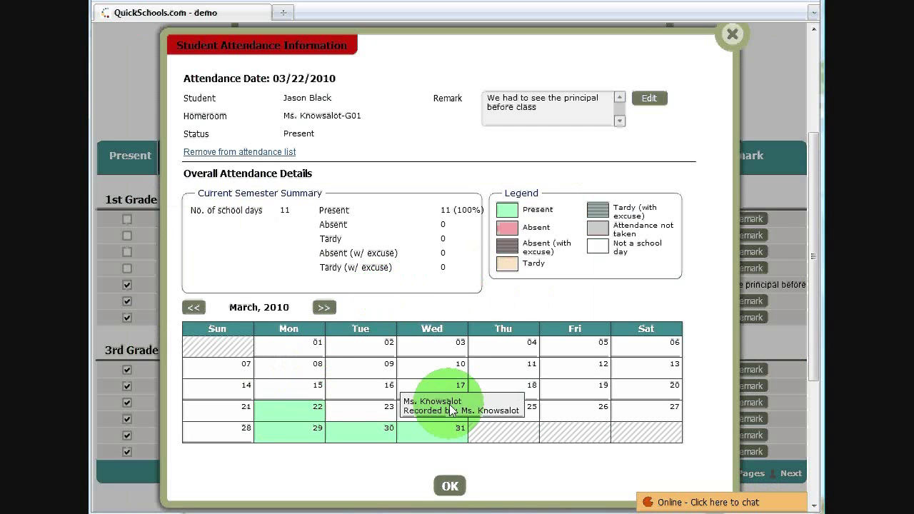
pyautogui.click(327, 307)
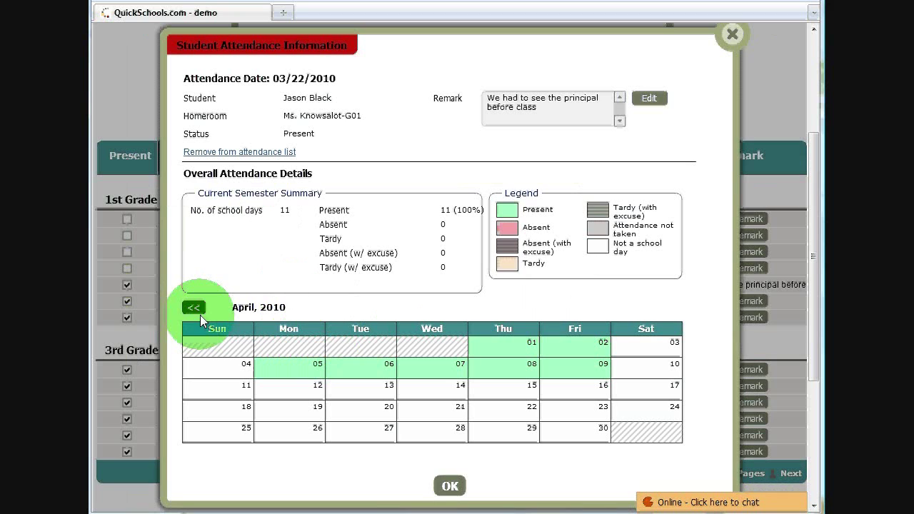
pyautogui.click(195, 309)
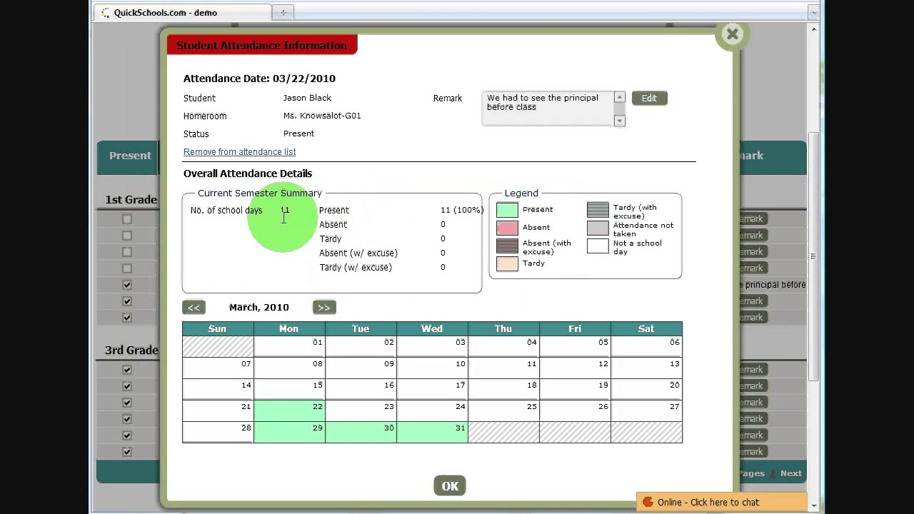
pyautogui.moveTo(293, 403)
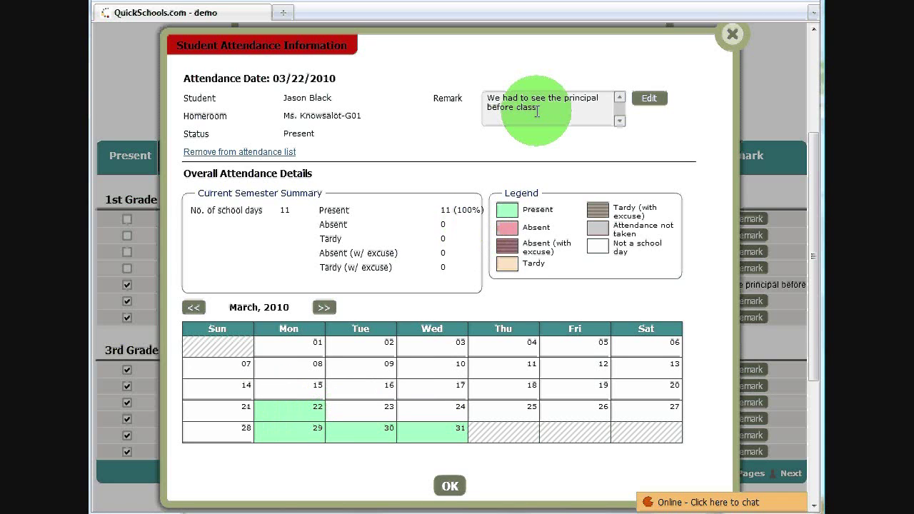
# Correct the student's remark to begin with 'He' instead of 'We'
pyautogui.click(645, 98)
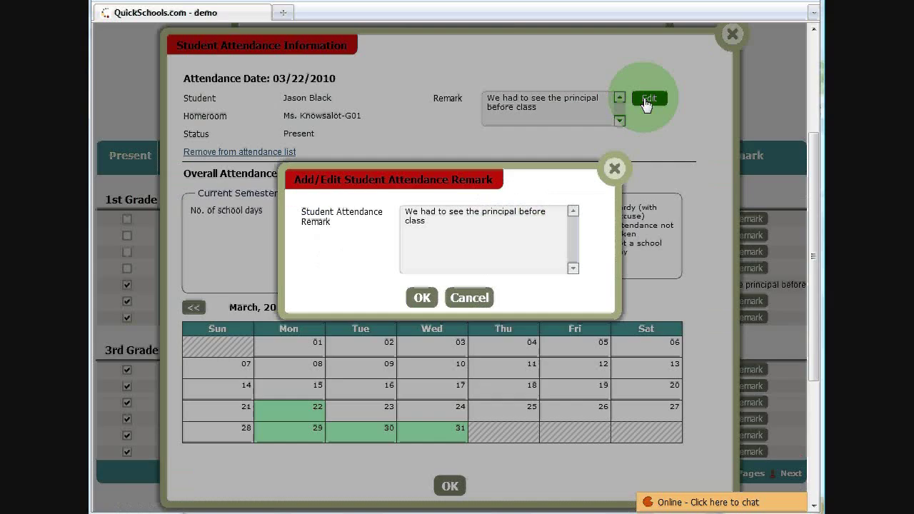
pyautogui.click(412, 209)
pyautogui.press('BackSpace')
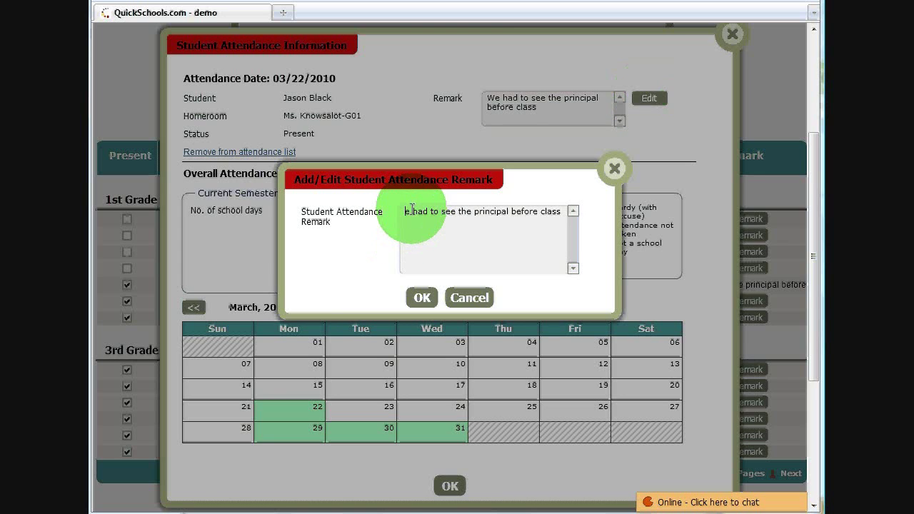
pyautogui.write('H')
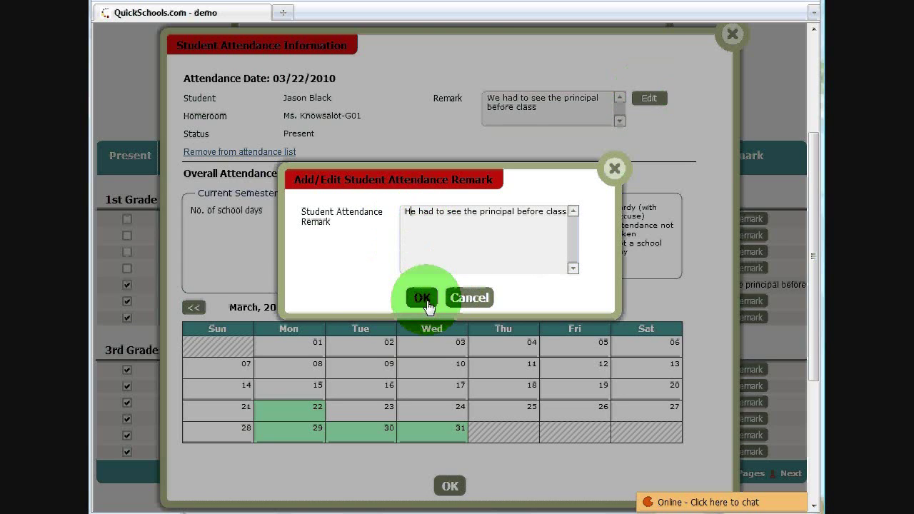
pyautogui.click(422, 298)
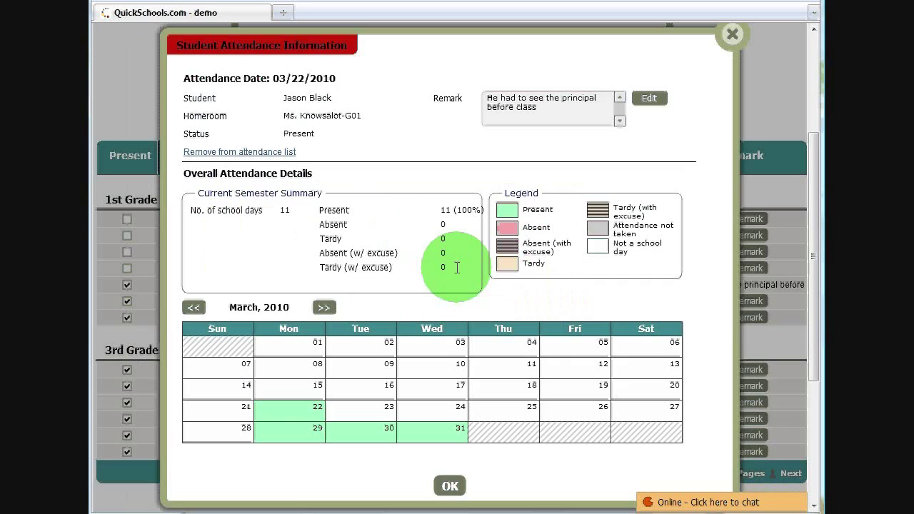
# Close the student details and log out of the administrator account
pyautogui.click(450, 483)
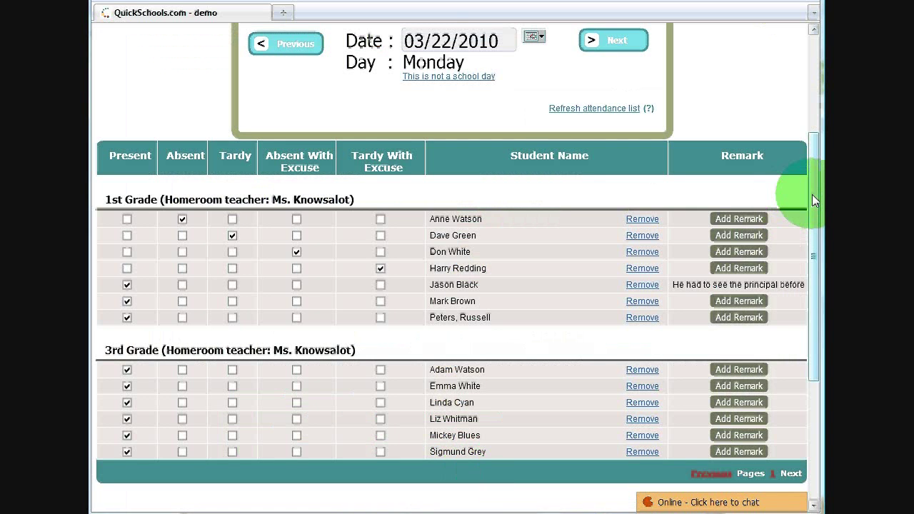
pyautogui.moveTo(813, 194); pyautogui.dragTo(813, 73)
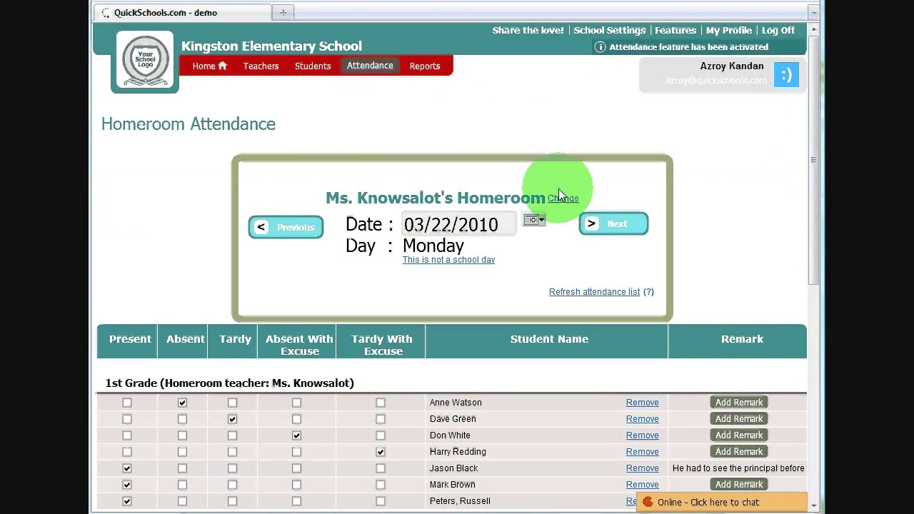
pyautogui.click(778, 30)
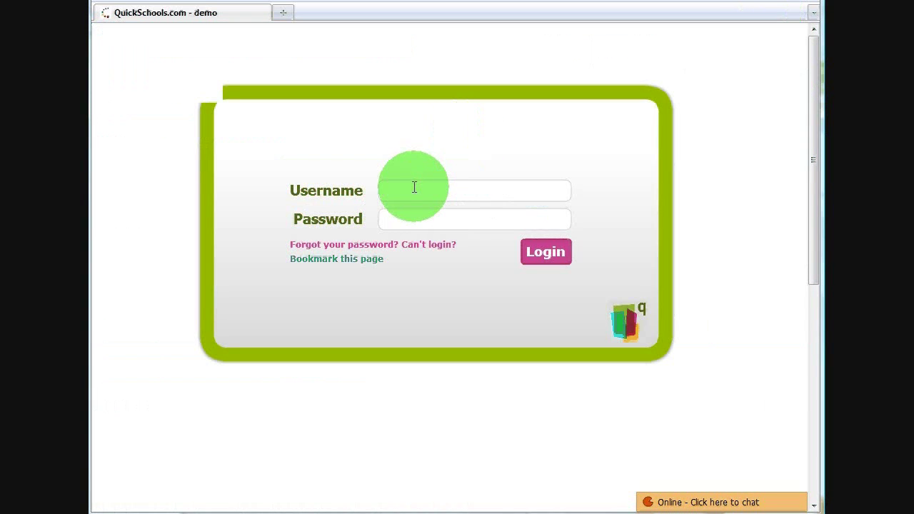
# Log in with the teacher's username and view his 2nd Grade homeroom attendance for 04/09/2010
pyautogui.click(414, 187)
pyautogui.write('knowitall')
pyautogui.press('Return')
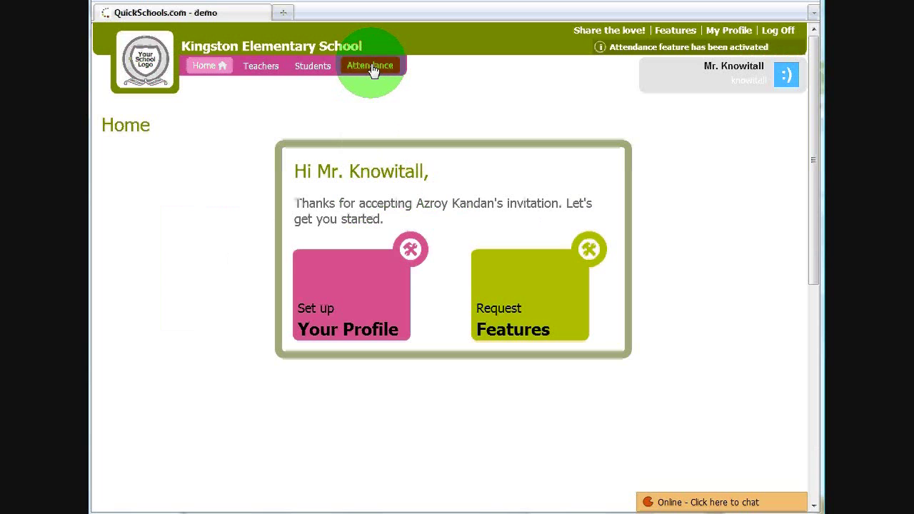
pyautogui.click(371, 65)
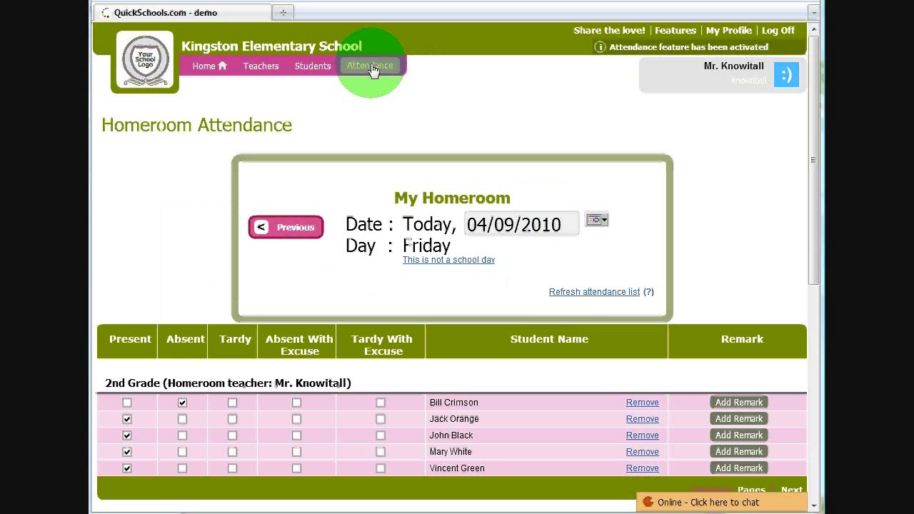
pyautogui.moveTo(815, 265)
pyautogui.mouseDown()
pyautogui.moveTo(816, 290)
pyautogui.moveTo(815, 270)
pyautogui.mouseUp()
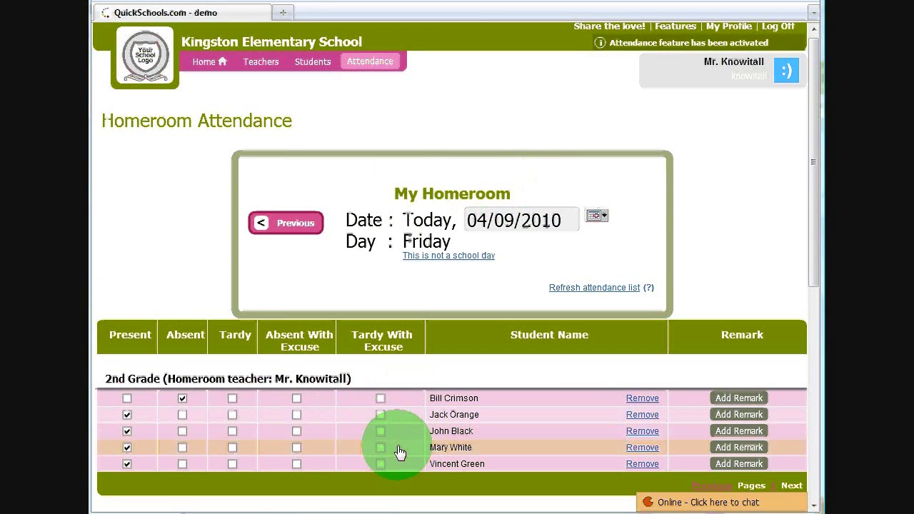
# Start taking 2nd Grade homeroom attendance for Monday 03/22/2010, with all five students present
pyautogui.click(595, 215)
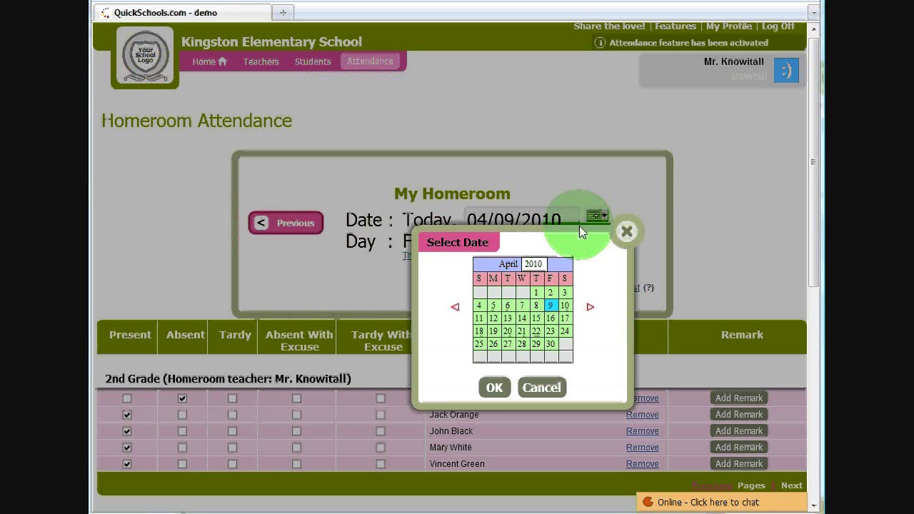
pyautogui.click(455, 306)
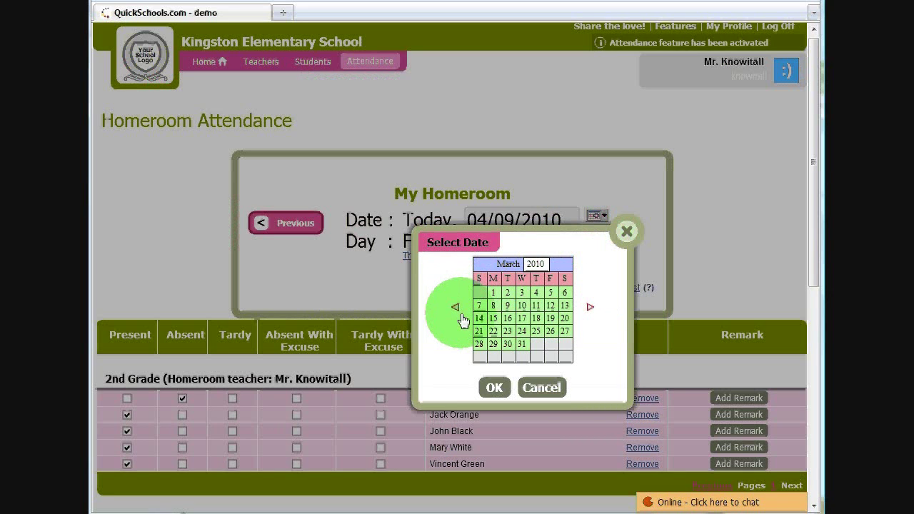
pyautogui.click(493, 335)
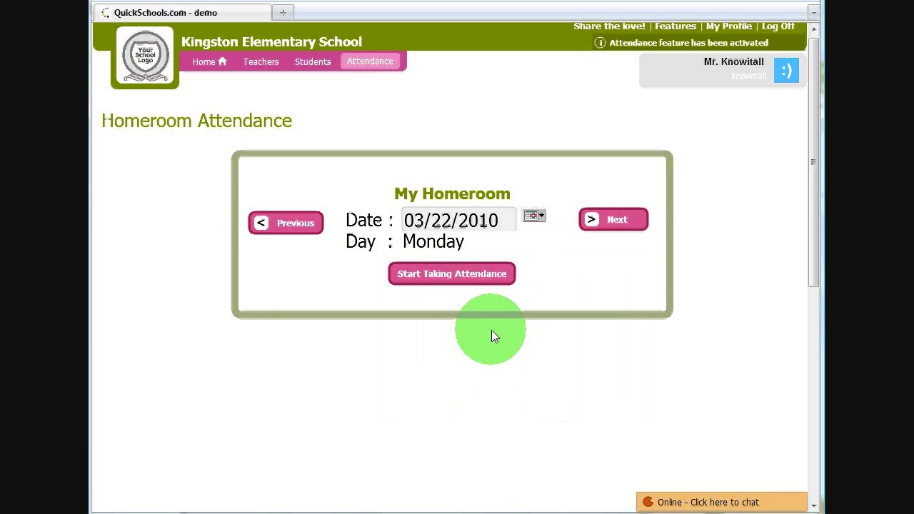
pyautogui.click(456, 275)
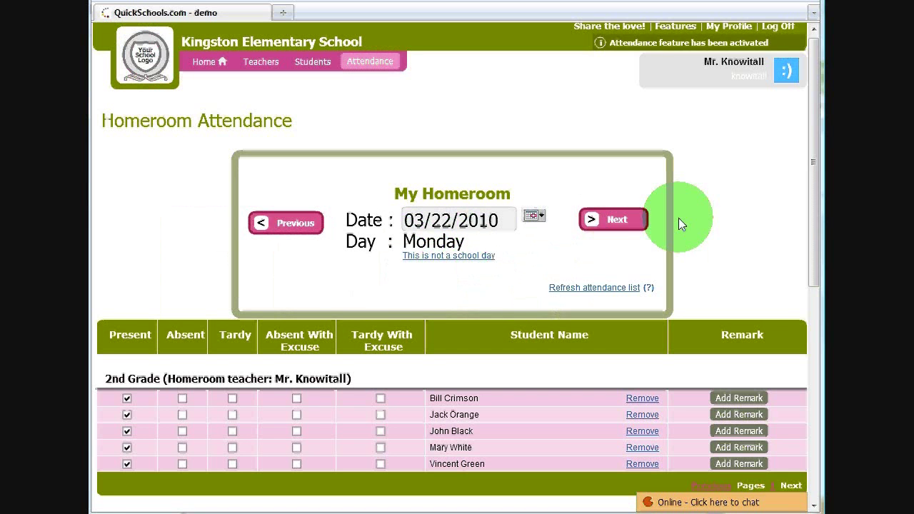
pyautogui.moveTo(819, 161); pyautogui.dragTo(819, 180)
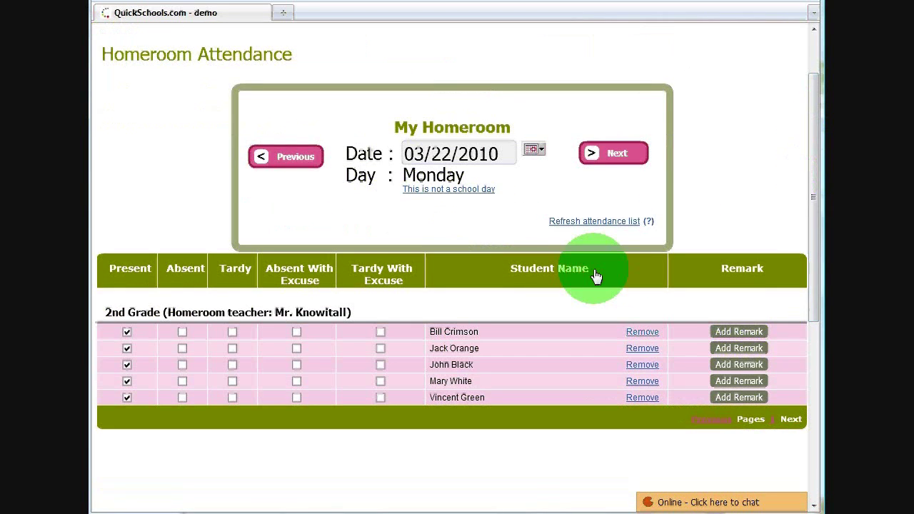
pyautogui.moveTo(813, 139); pyautogui.dragTo(817, 70)
# Log the teacher out and sign back in with the administrator's username
pyautogui.click(778, 30)
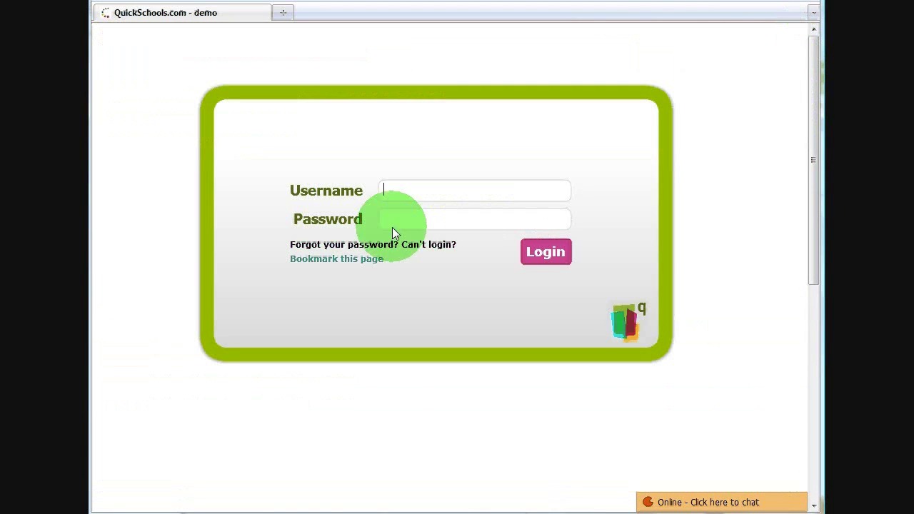
pyautogui.write('admin')
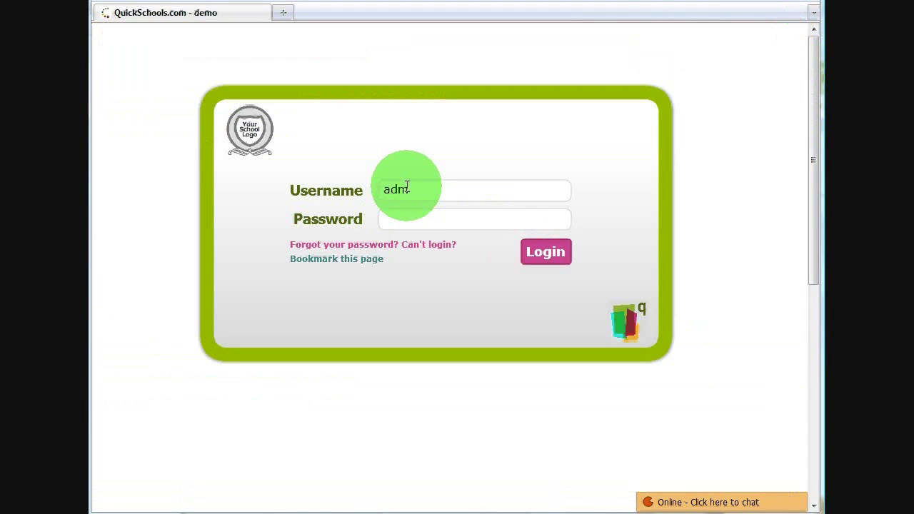
pyautogui.press('BackSpace')
pyautogui.press('BackSpace')
pyautogui.press('BackSpace')
pyautogui.press('BackSpace')
pyautogui.press('BackSpace')
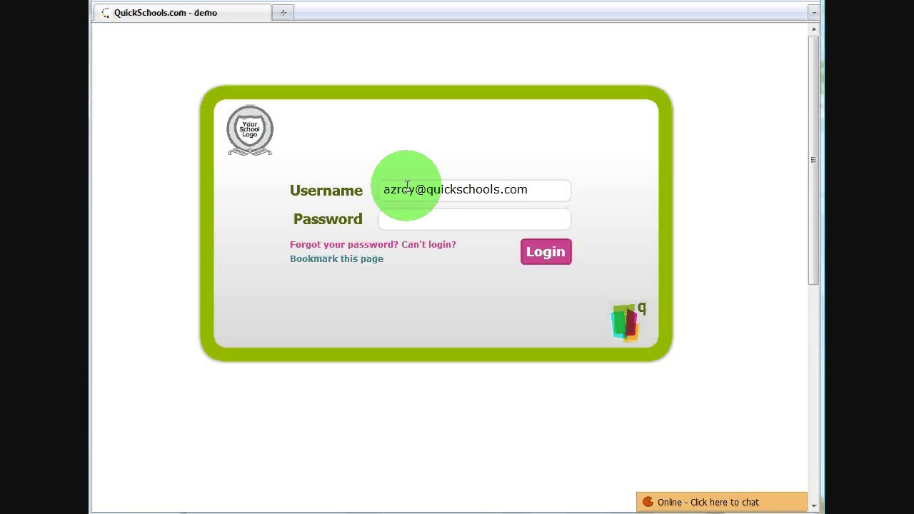
pyautogui.press('Return')
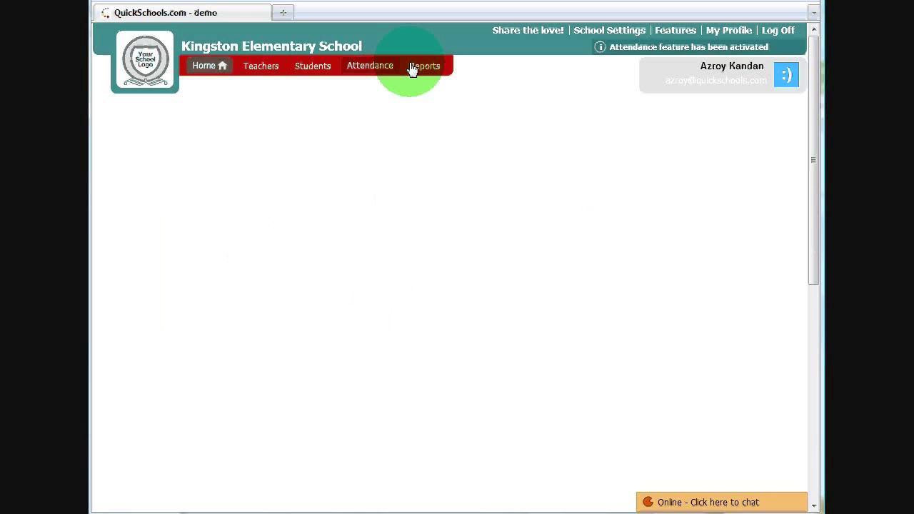
pyautogui.click(427, 67)
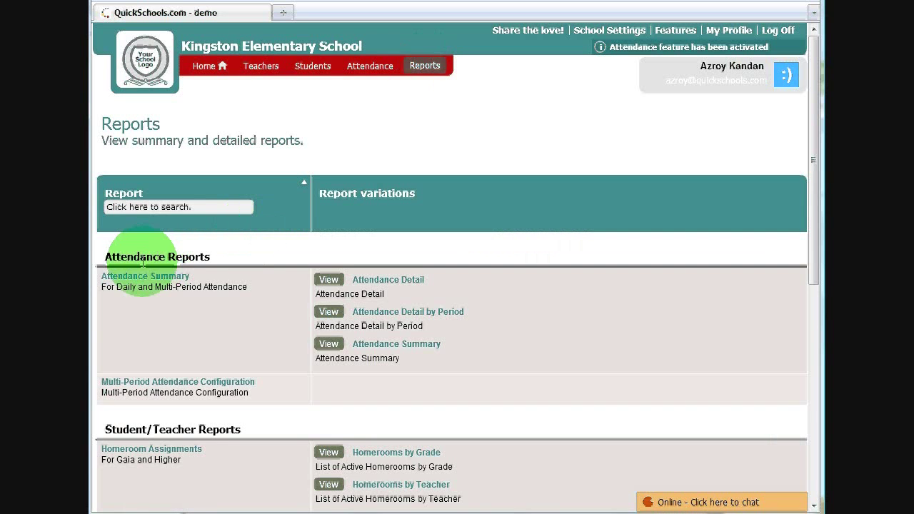
# View the Attendance Summary report of 1st Grade counts for 03/01/2010–04/30/2010
pyautogui.moveTo(813, 143); pyautogui.dragTo(812, 172)
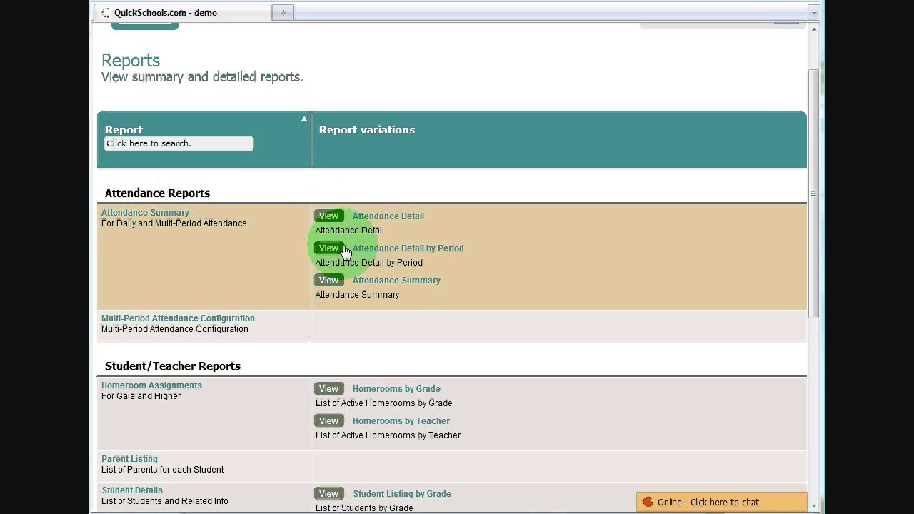
pyautogui.click(329, 282)
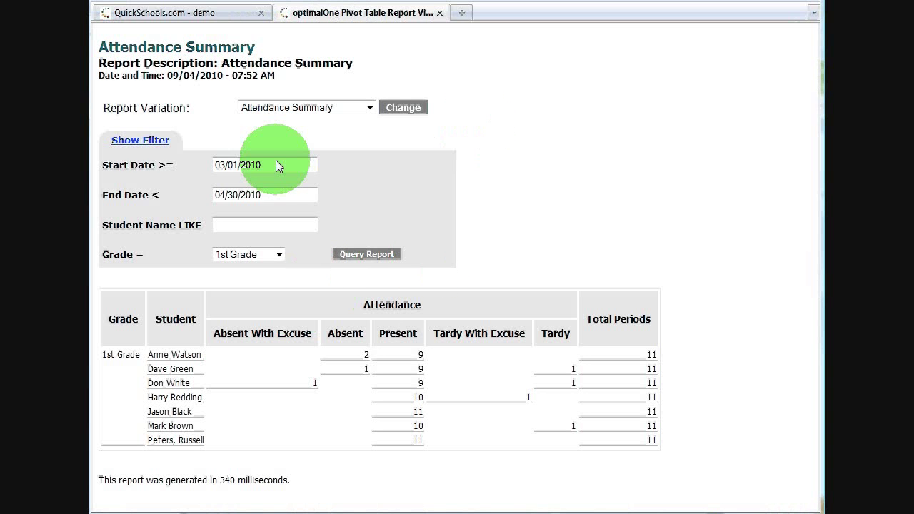
pyautogui.click(279, 258)
pyautogui.click(261, 271)
pyautogui.click(371, 254)
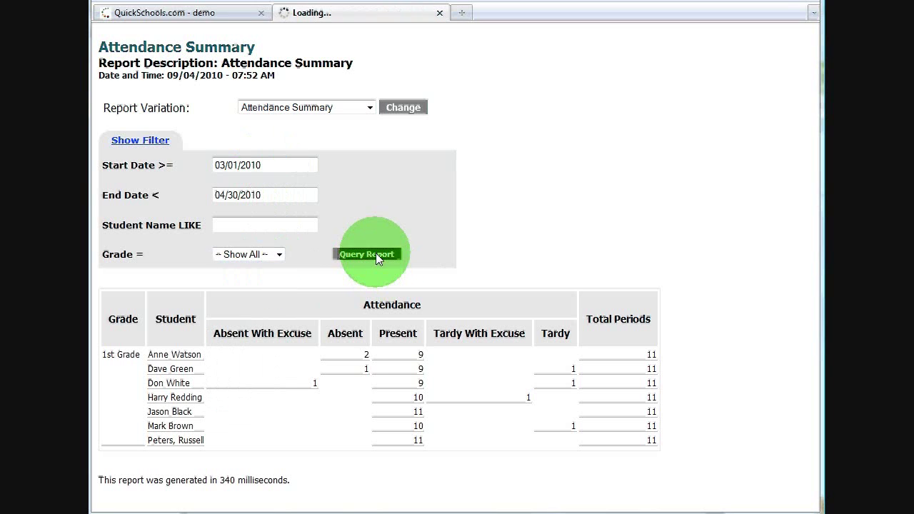
pyautogui.moveTo(820, 152); pyautogui.dragTo(820, 245)
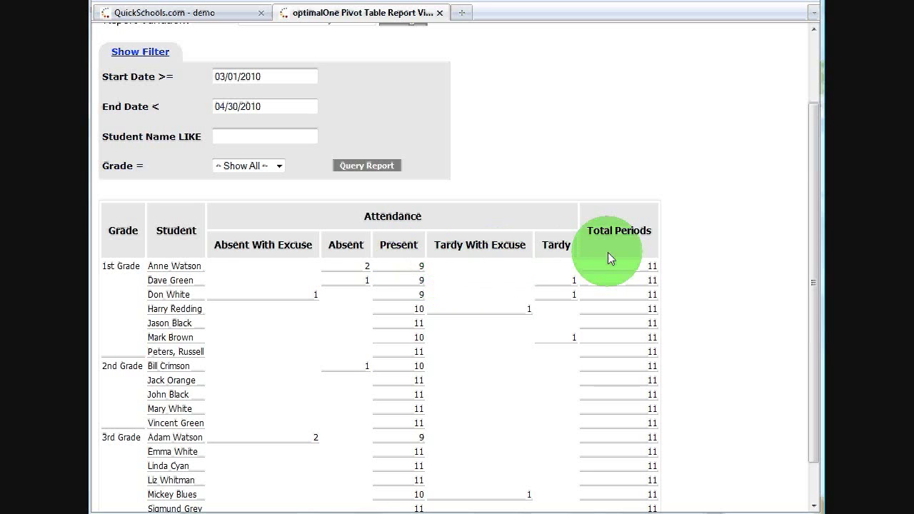
pyautogui.moveTo(643, 262); pyautogui.dragTo(663, 268)
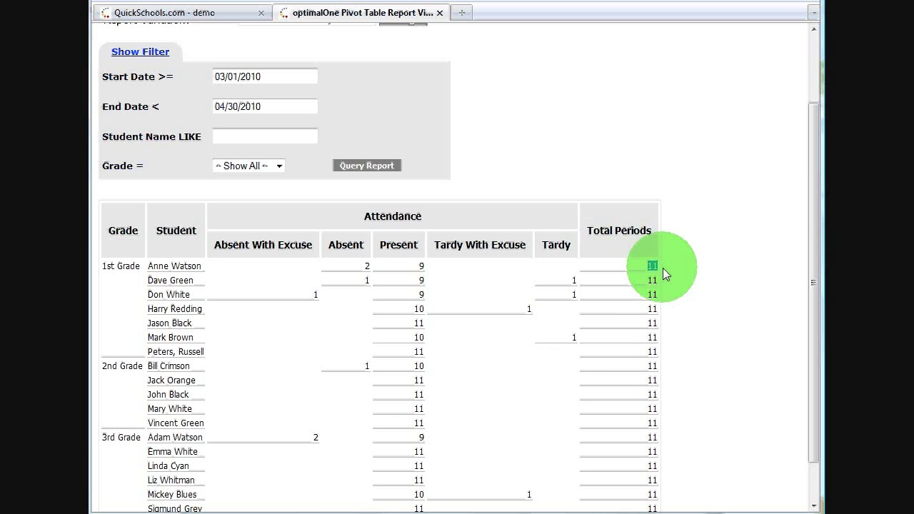
pyautogui.moveTo(353, 269); pyautogui.dragTo(384, 270)
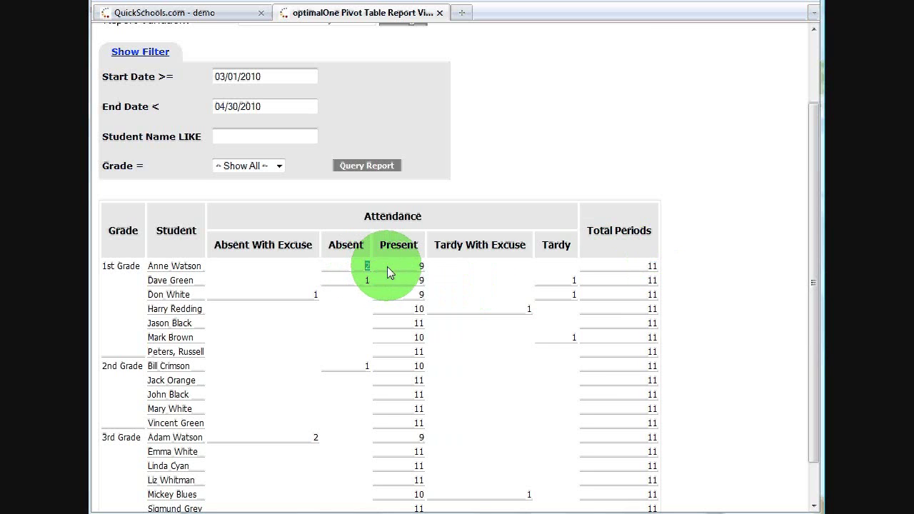
pyautogui.doubleClick(422, 266)
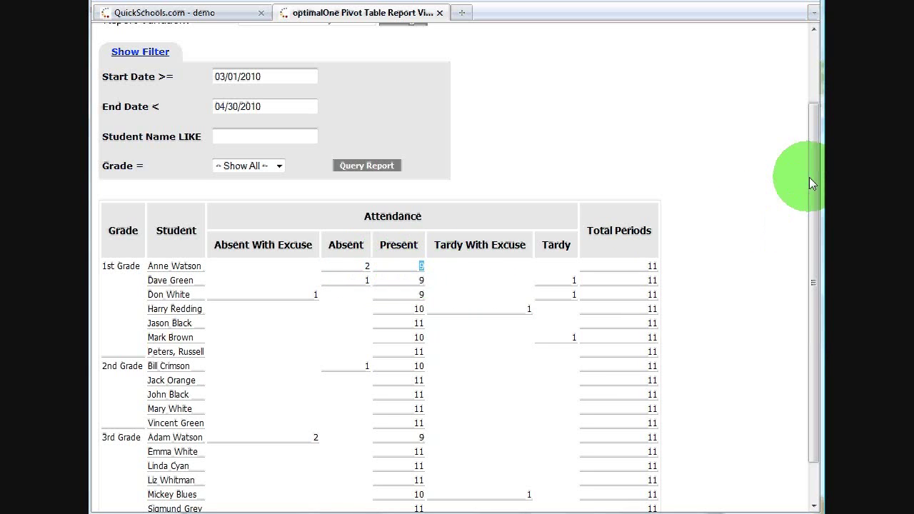
pyautogui.scroll(1, 817, 171)
pyautogui.click(279, 222)
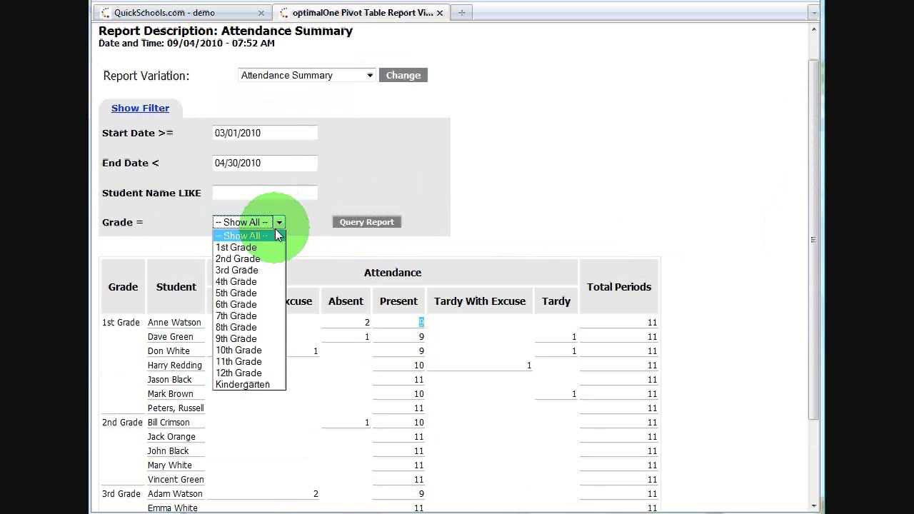
pyautogui.click(259, 247)
pyautogui.click(353, 221)
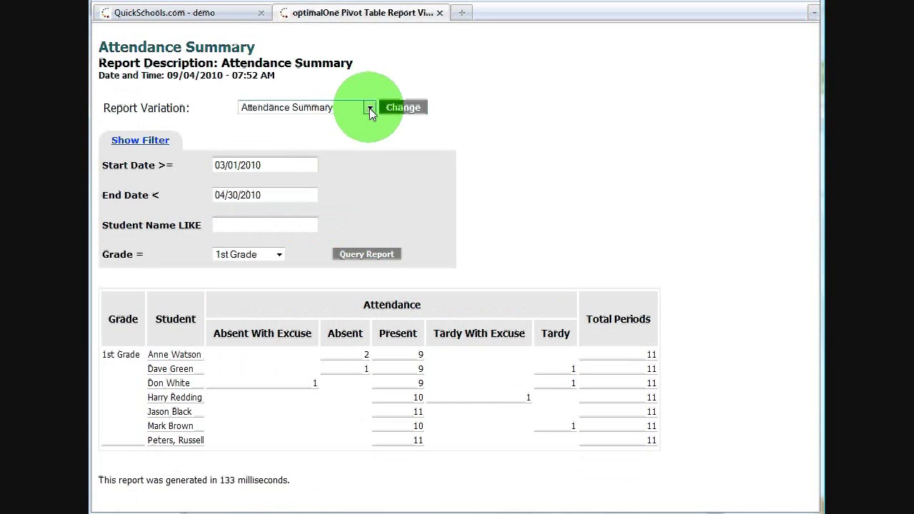
pyautogui.click(370, 108)
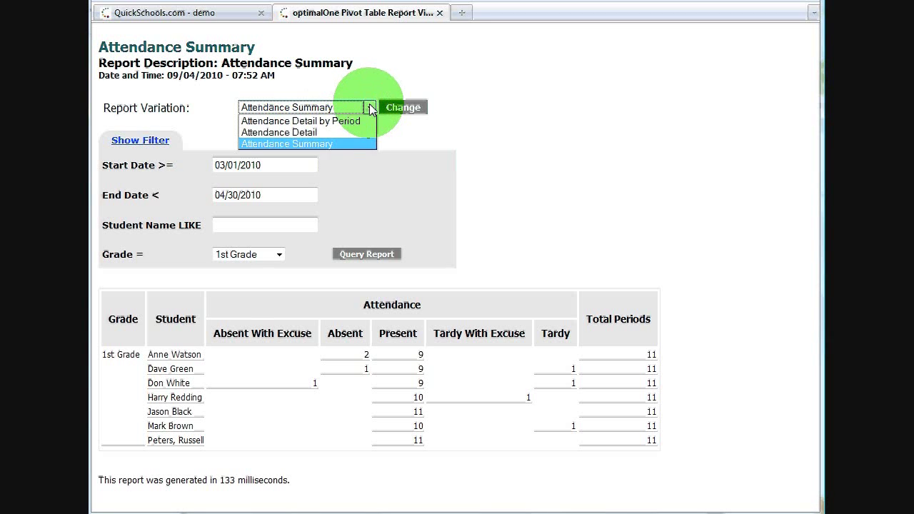
# Switch the 1st Grade report to Attendance Detail, then to the Attendance Detail by Period variation
pyautogui.click(327, 132)
pyautogui.click(402, 107)
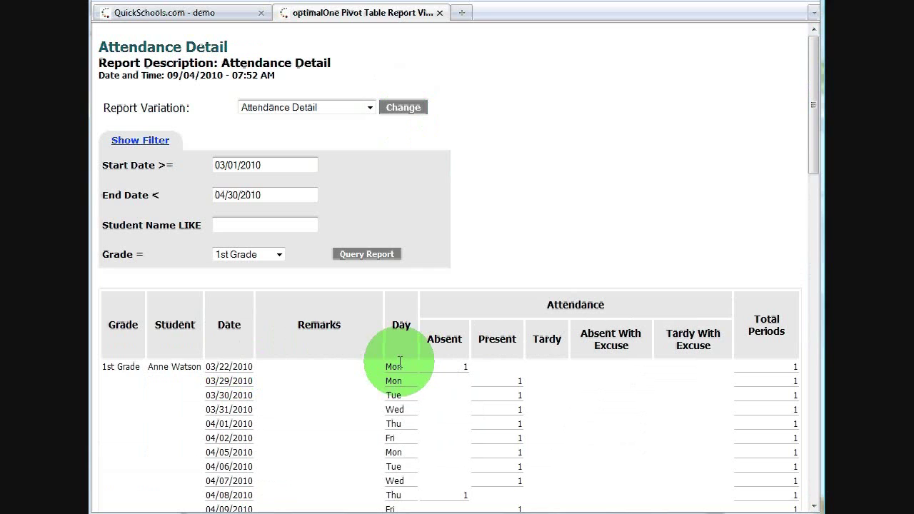
pyautogui.click(371, 108)
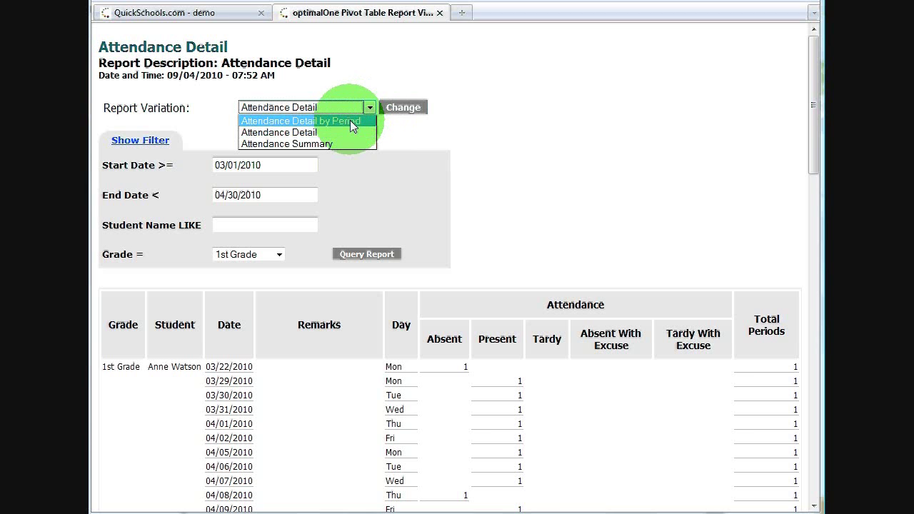
pyautogui.click(352, 123)
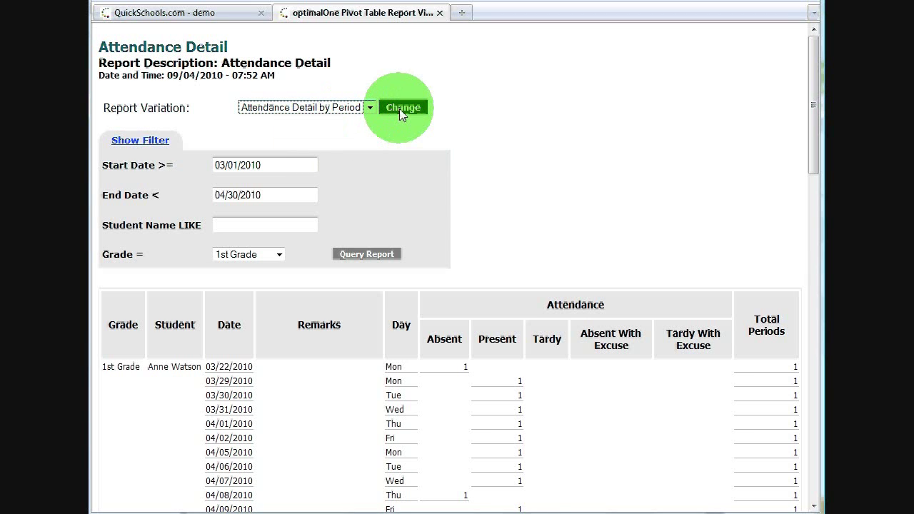
pyautogui.click(400, 108)
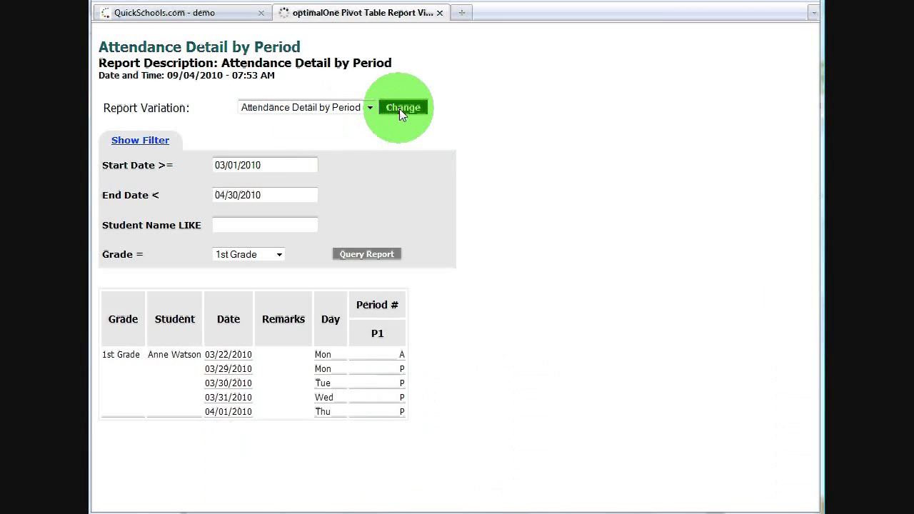
pyautogui.moveTo(812, 133); pyautogui.dragTo(736, 186)
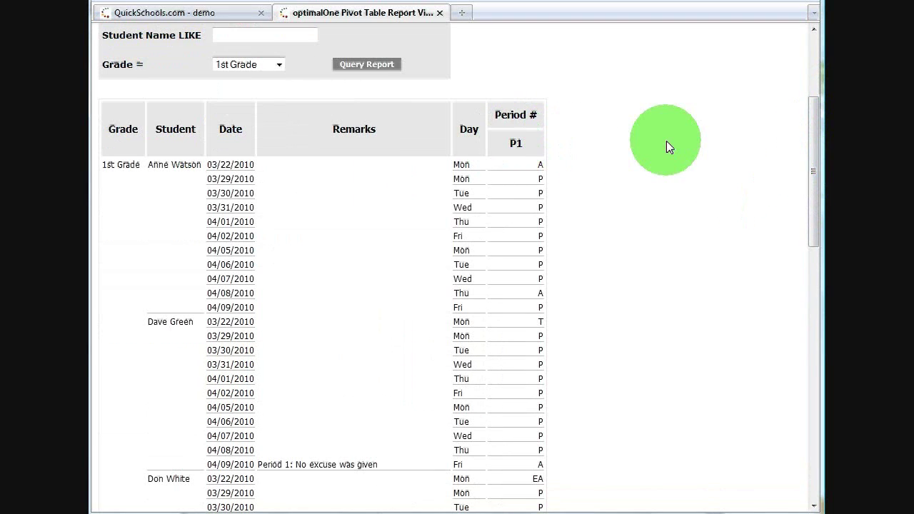